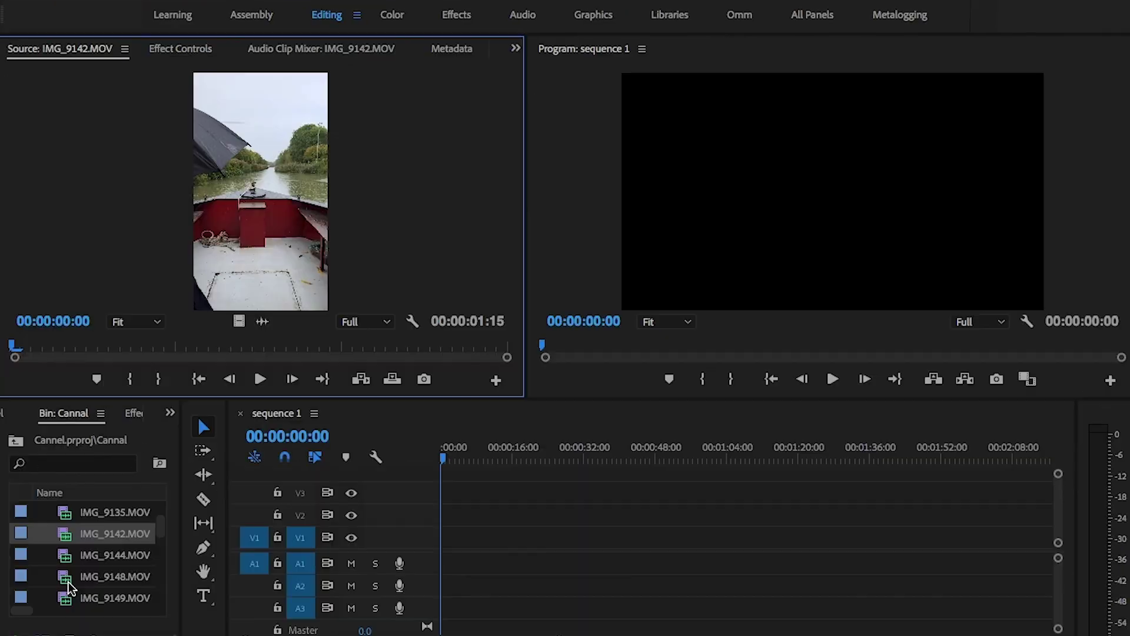
Preview clips IMG_9144, IMG_9148, IMG_9149, IMG_9124 and IMG_9125 in the Source Monitor
double_click(73, 556)
double_click(74, 615)
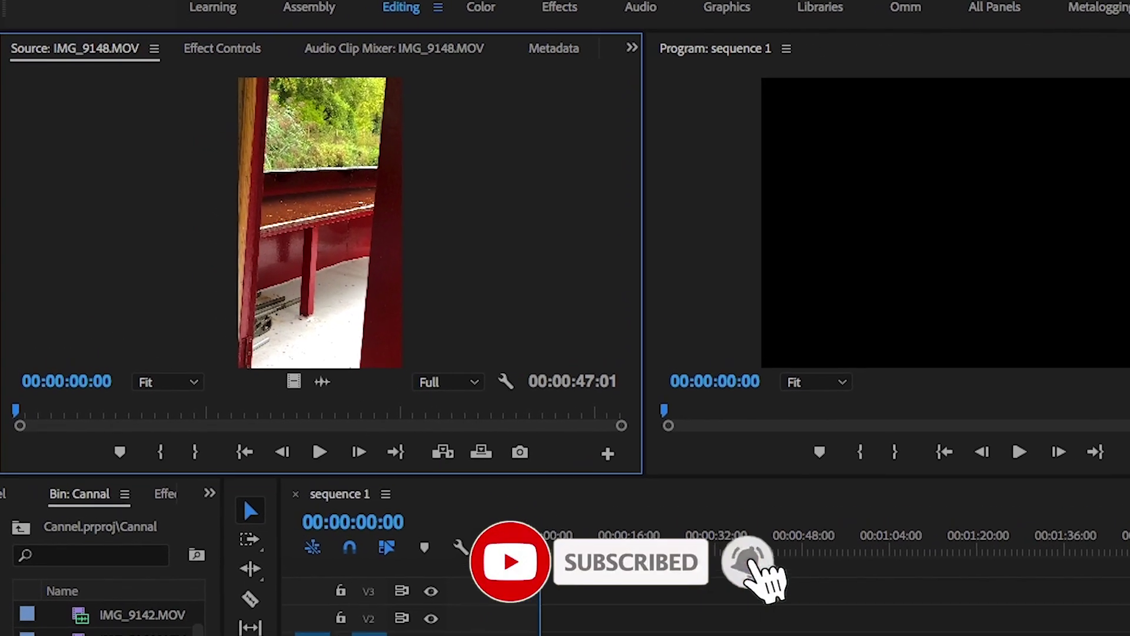
double_click(79, 633)
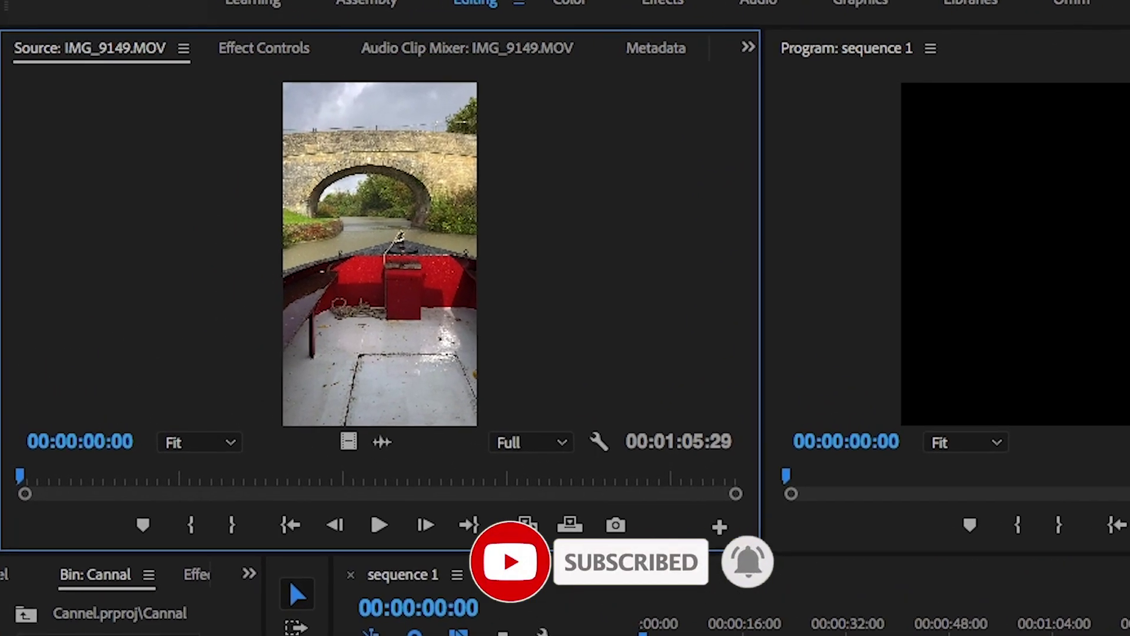
double_click(82, 634)
double_click(82, 634)
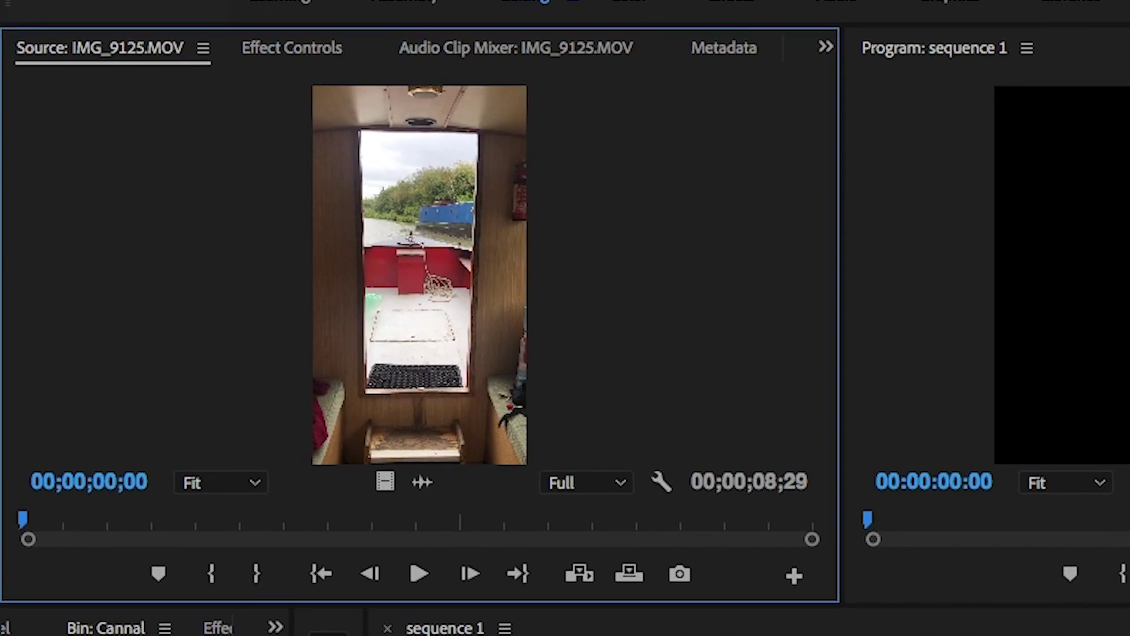
Load IMG_9137 in the Source Monitor and skim through its footage, past 4 and 8 seconds
double_click(82, 634)
left_click_drag(6, 526, 382, 477)
left_click_drag(340, 436, 609, 412)
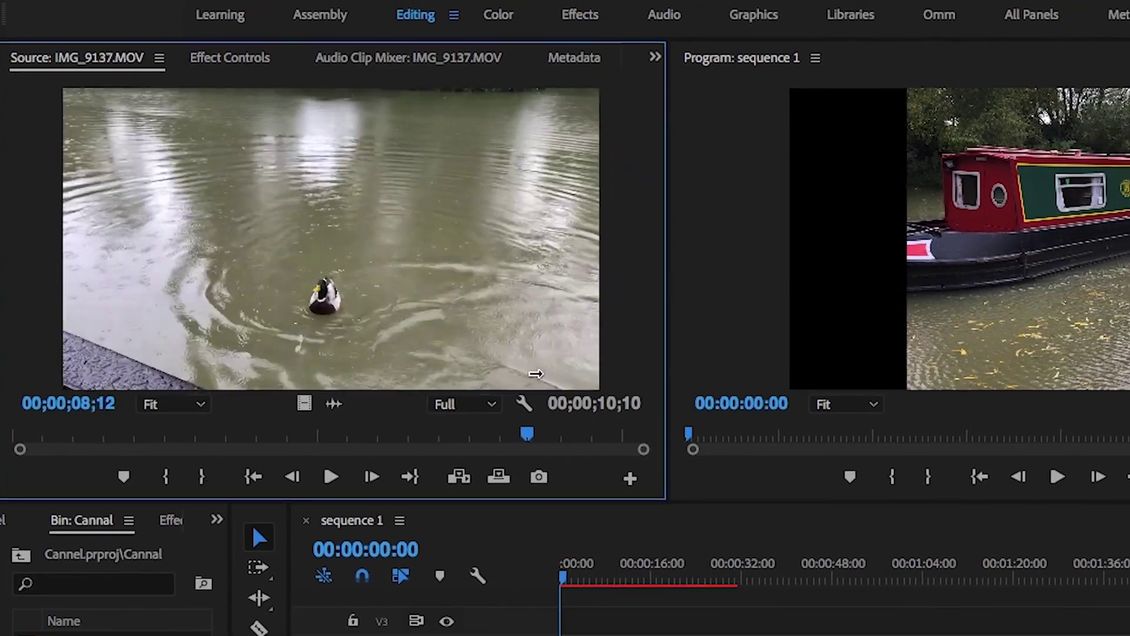
mouse_move(535, 374)
left_mouse_down()
mouse_move(658, 373)
mouse_move(518, 379)
left_mouse_up()
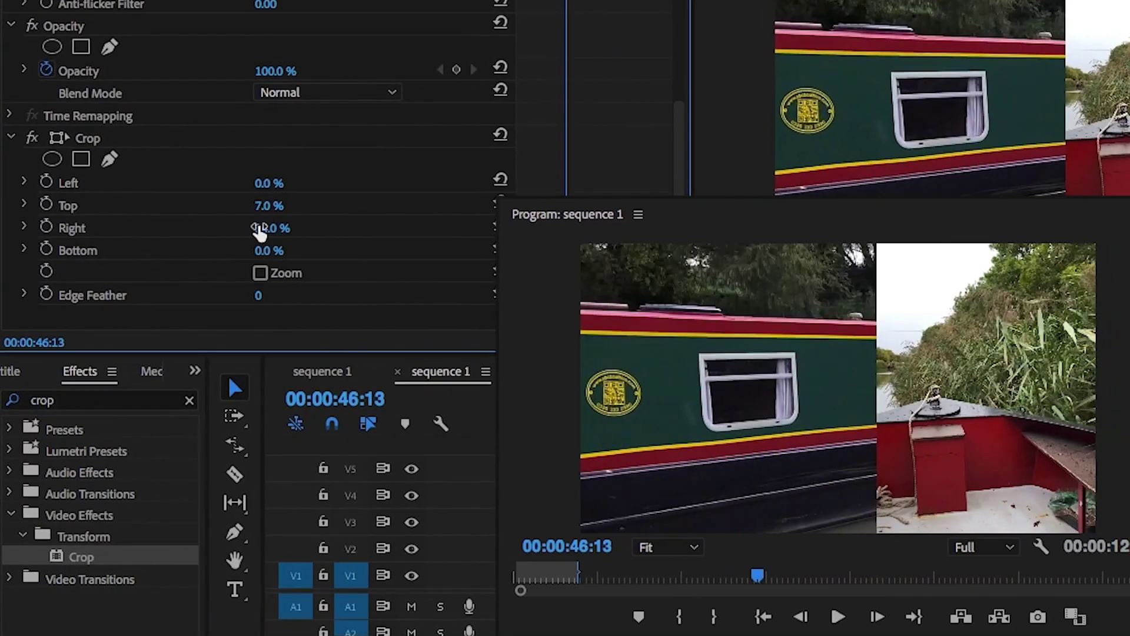
Adjust IMG_9138's Crop Top and Right percentages until the narrowboat fills the bottom-left area
left_click_drag(259, 229, 376, 237)
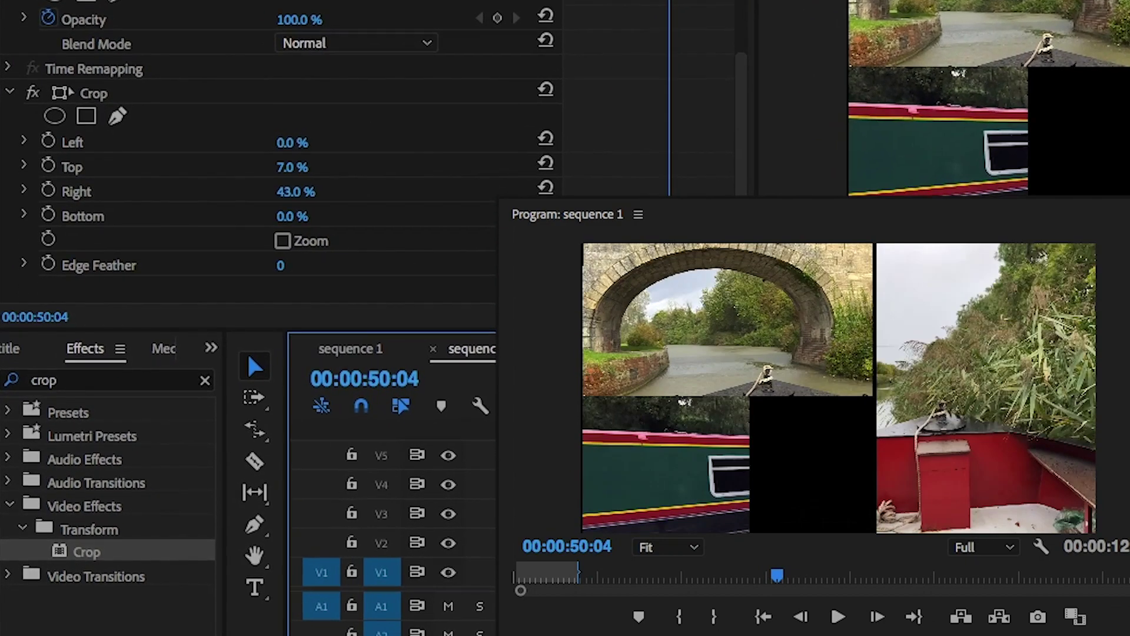
left_click_drag(292, 167, 325, 168)
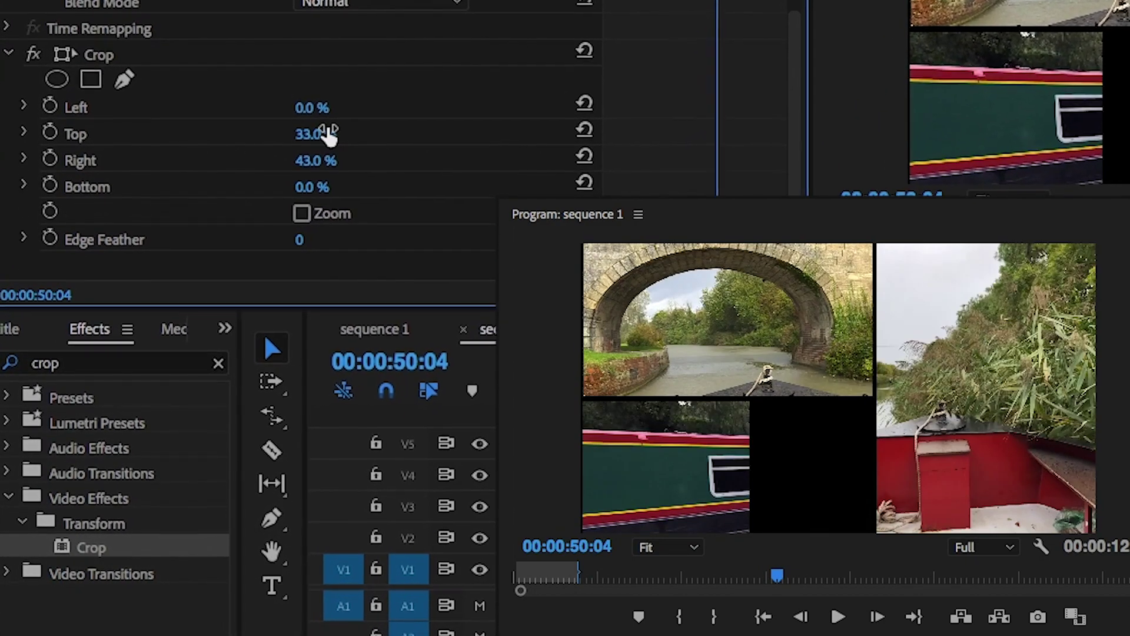
left_click_drag(320, 172, 259, 147)
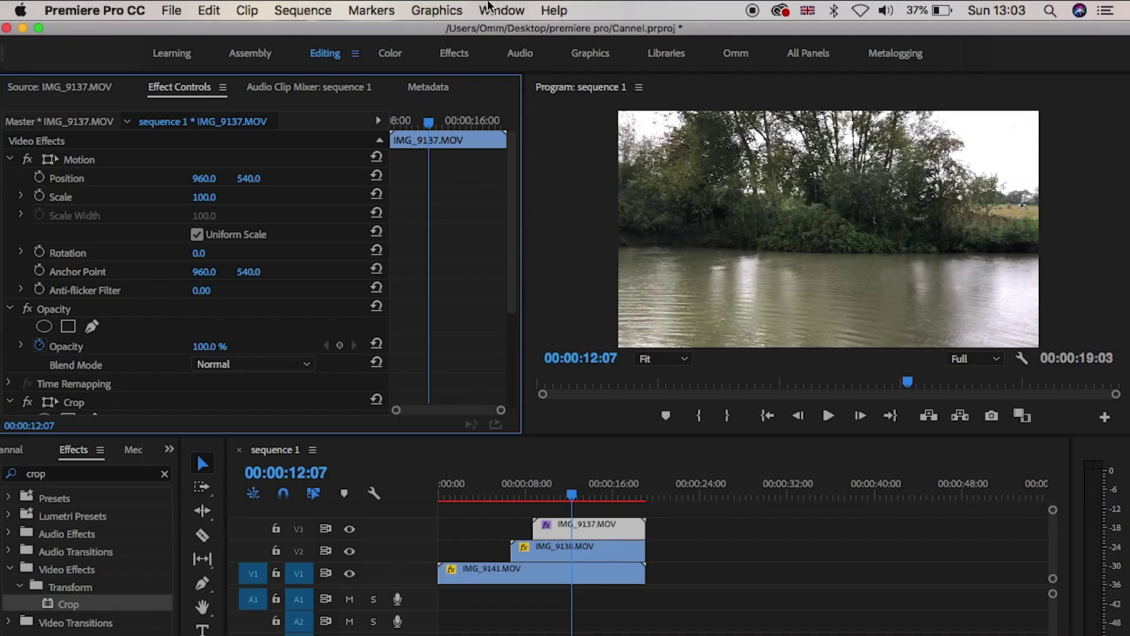
left_click(488, 7)
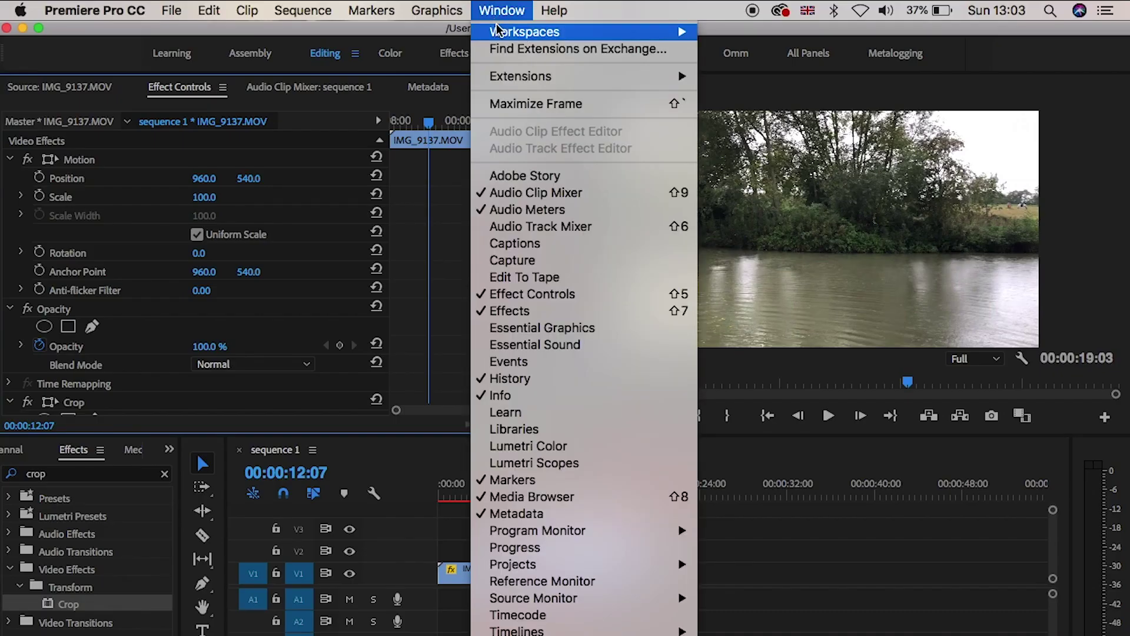
Dock Essential Graphics beside Effect Controls in Edit view, widen the Program monitor, and show New Layer options
left_click(618, 330)
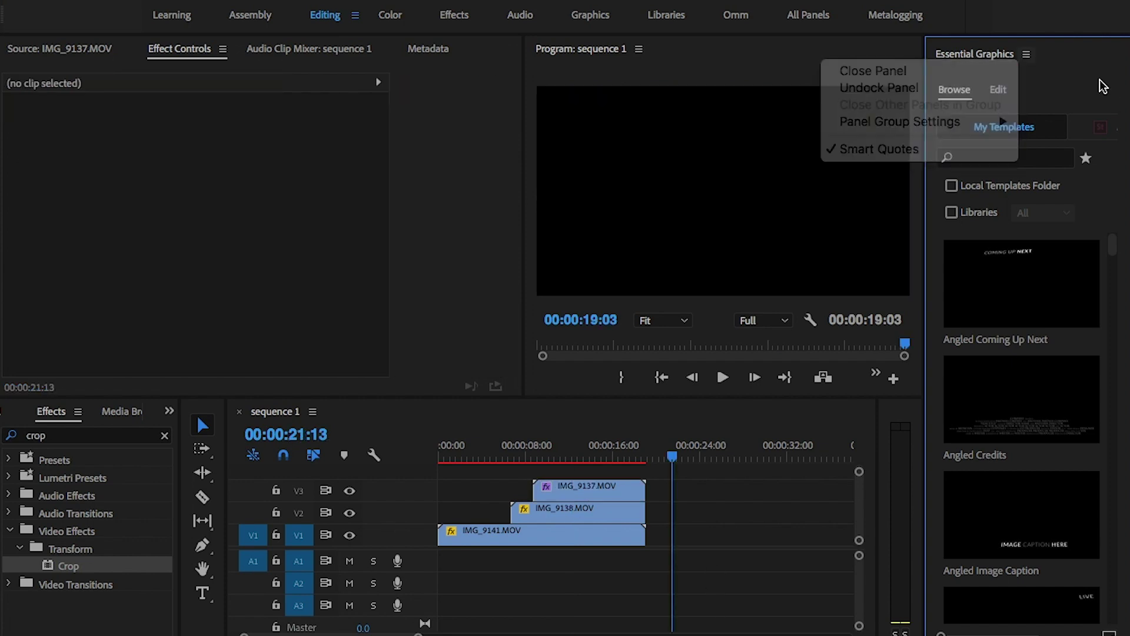
left_click_drag(974, 54, 265, 54)
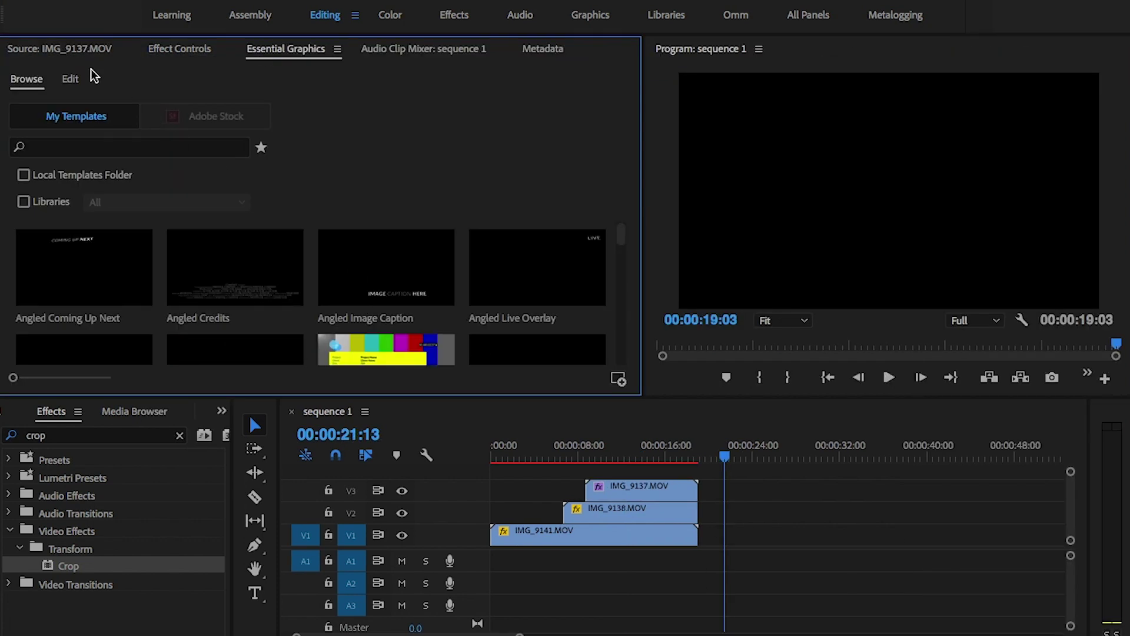
left_click(71, 78)
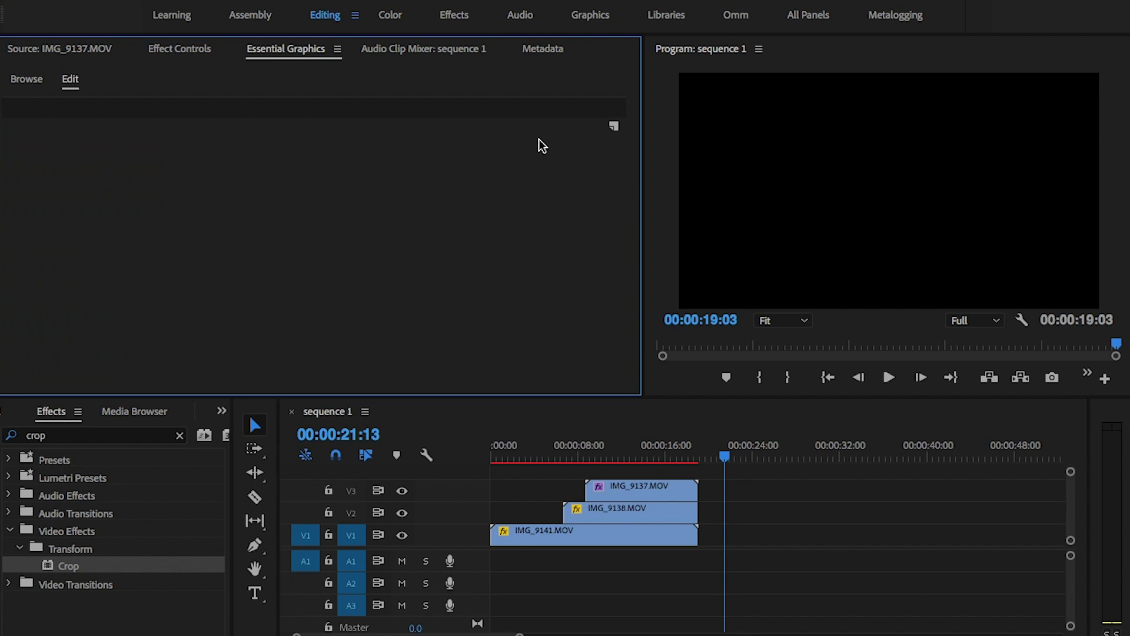
left_click_drag(644, 143, 584, 144)
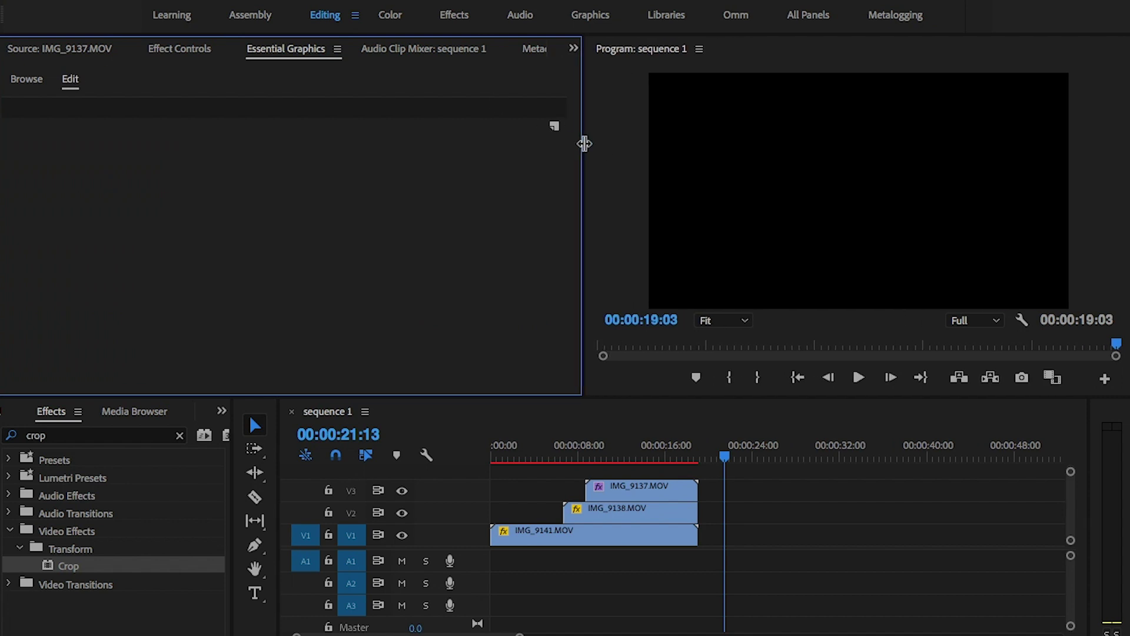
left_click(555, 126)
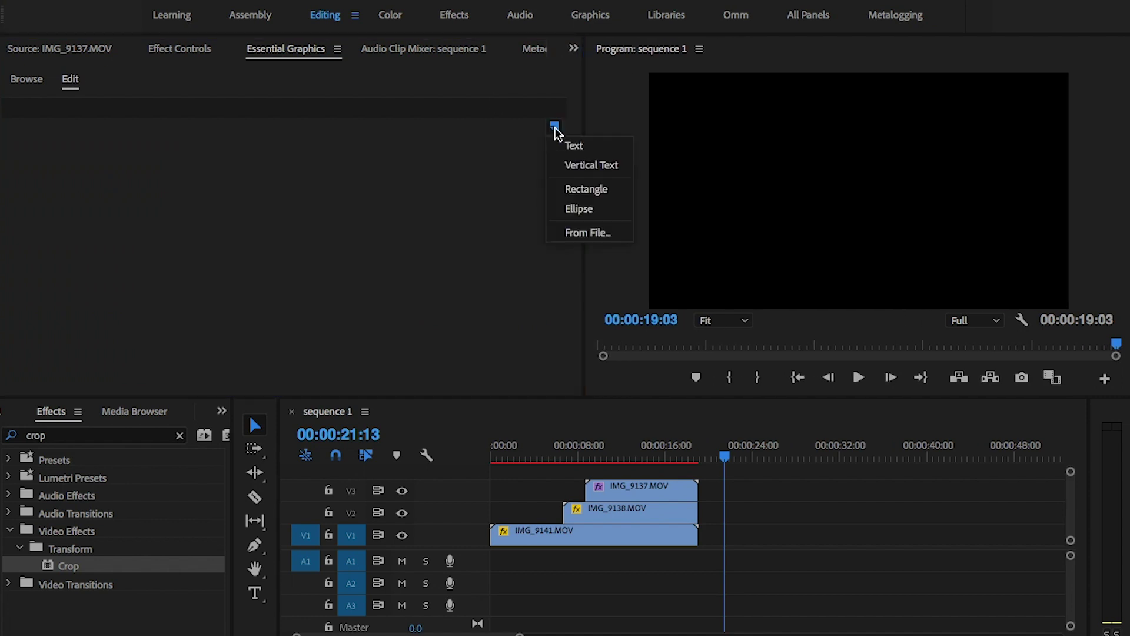
Add a rectangle shape graphic and give it a white fill
left_click(629, 194)
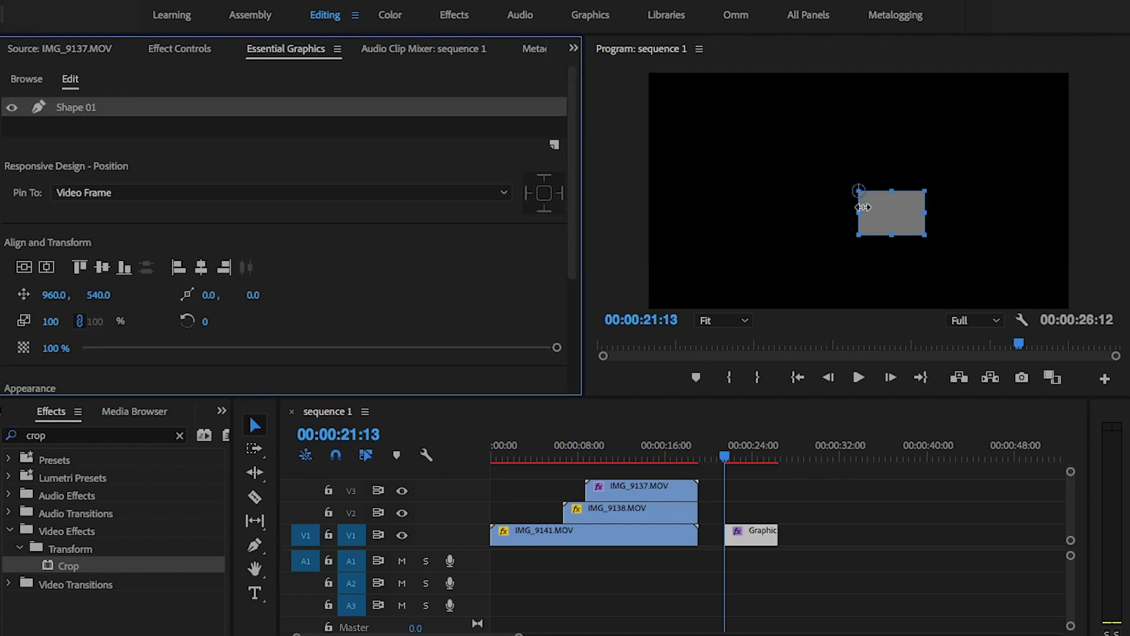
scroll(62, 290, "down", 3)
left_click(62, 290)
left_click(360, 84)
left_click(750, 122)
Stretch the white rectangle across the frame width, thin it into a bar, and move it to Y 386
left_click_drag(858, 212, 644, 212)
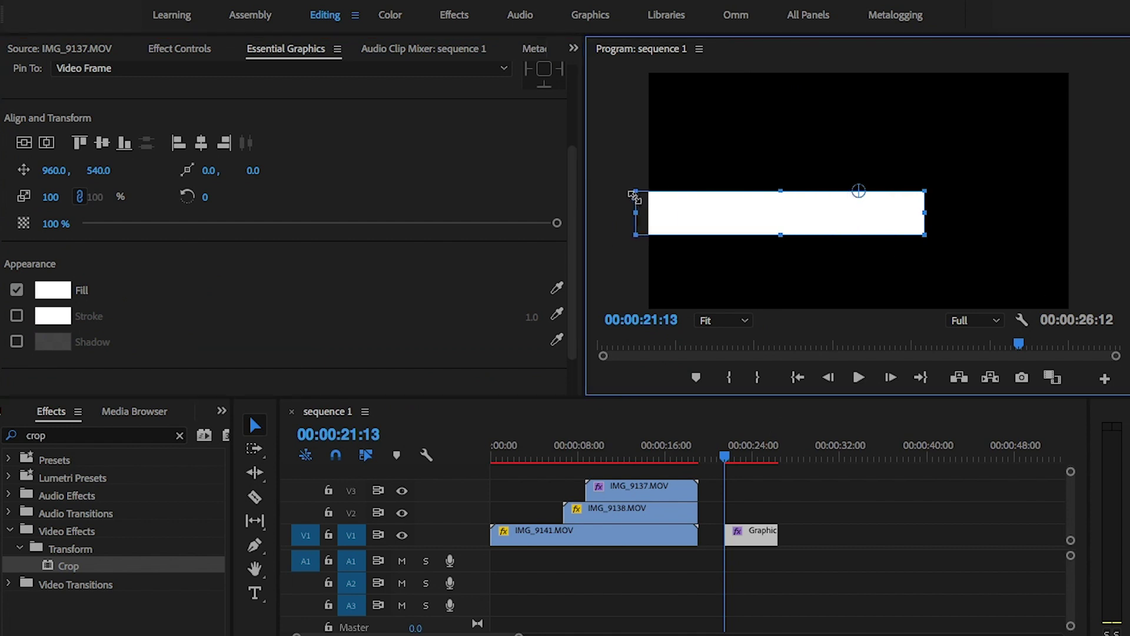
left_click_drag(926, 213, 1118, 210)
left_click_drag(603, 397, 588, 516)
left_click_drag(866, 304, 863, 263)
left_click_drag(97, 240, 1, 237)
Experiment with the bar's anchor point and rotation values, undoing each change back to 0
left_click_drag(210, 236, 677, 237)
key("super+z")
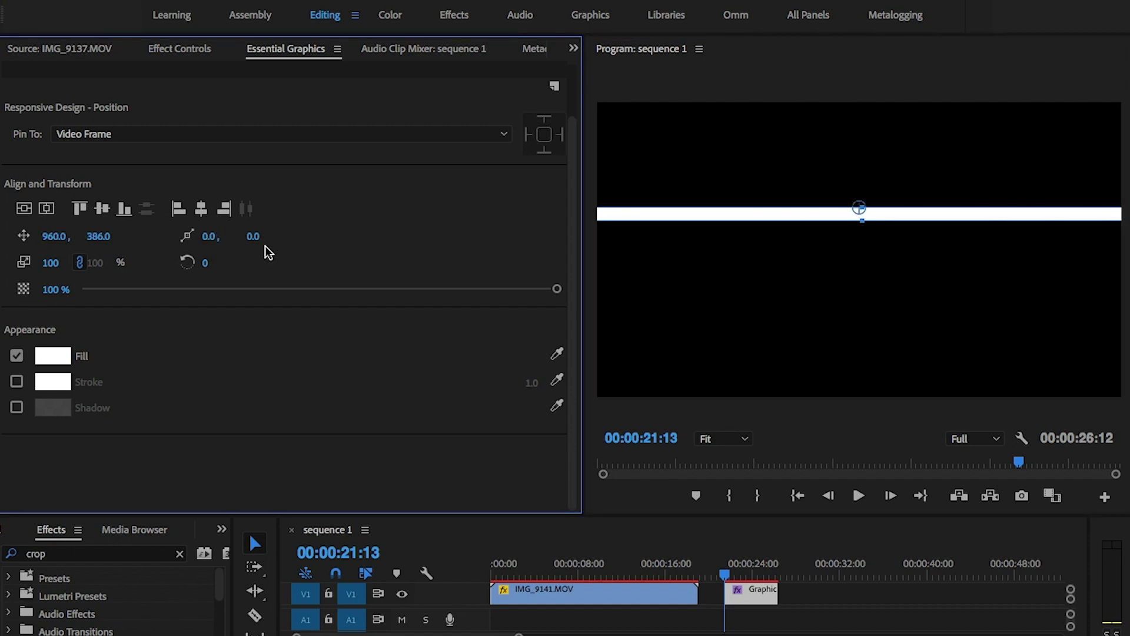
left_click_drag(253, 237, 394, 237)
key("super+z")
left_click_drag(205, 263, 361, 263)
key("super+z")
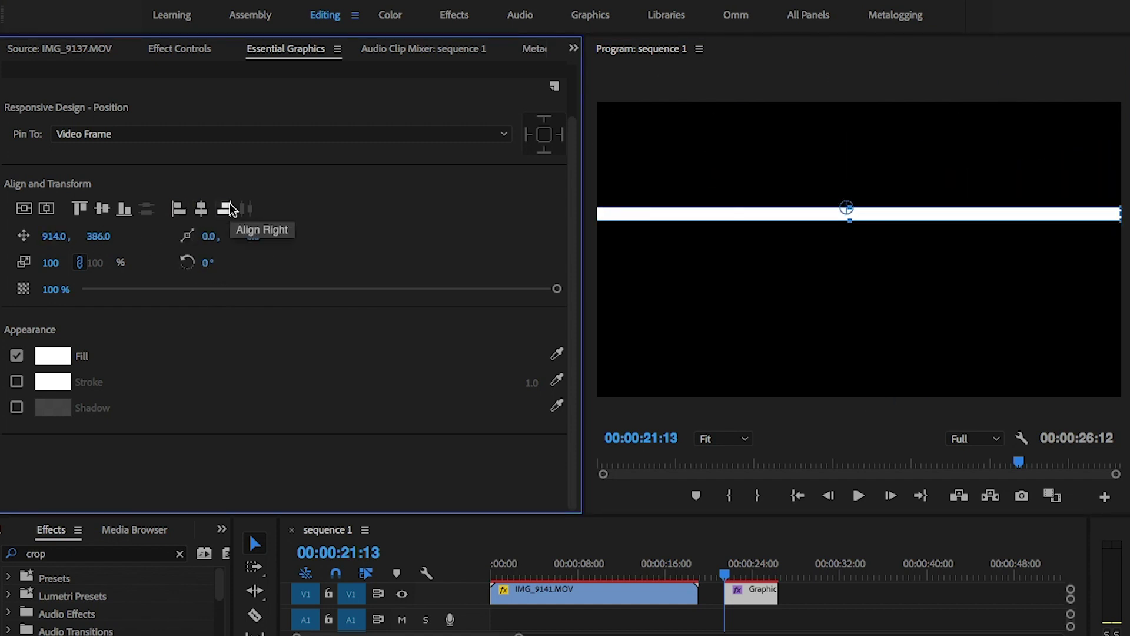
Align the bar to the frame's right edge and centre it vertically
left_click(225, 209)
left_click(79, 208)
left_click(124, 208)
left_click(102, 208)
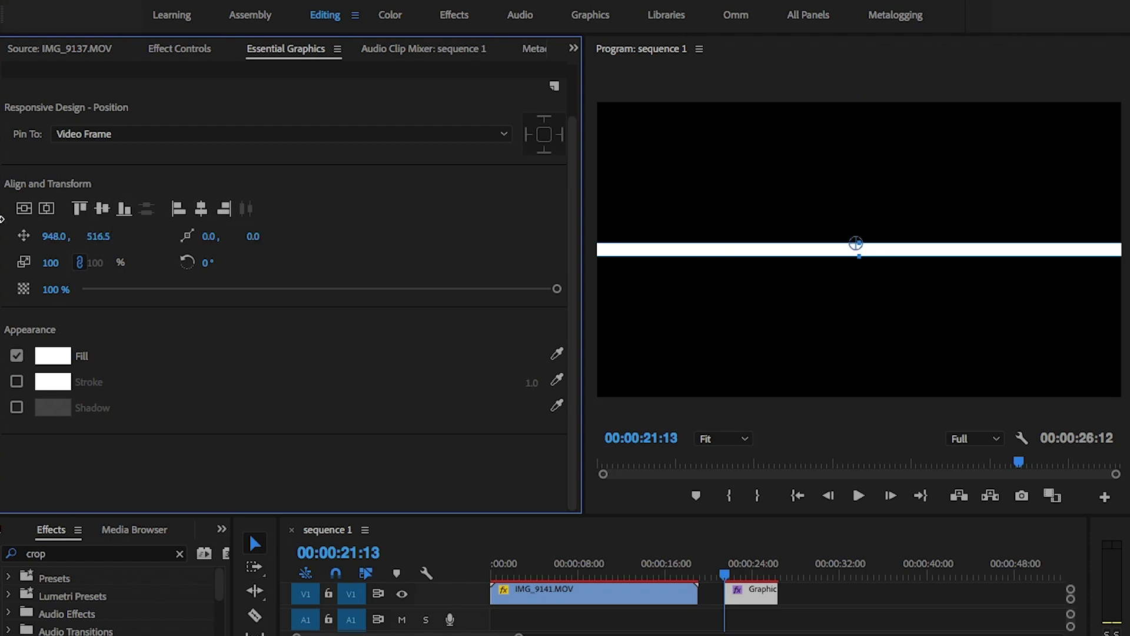
left_click_drag(53, 241, 0, 240)
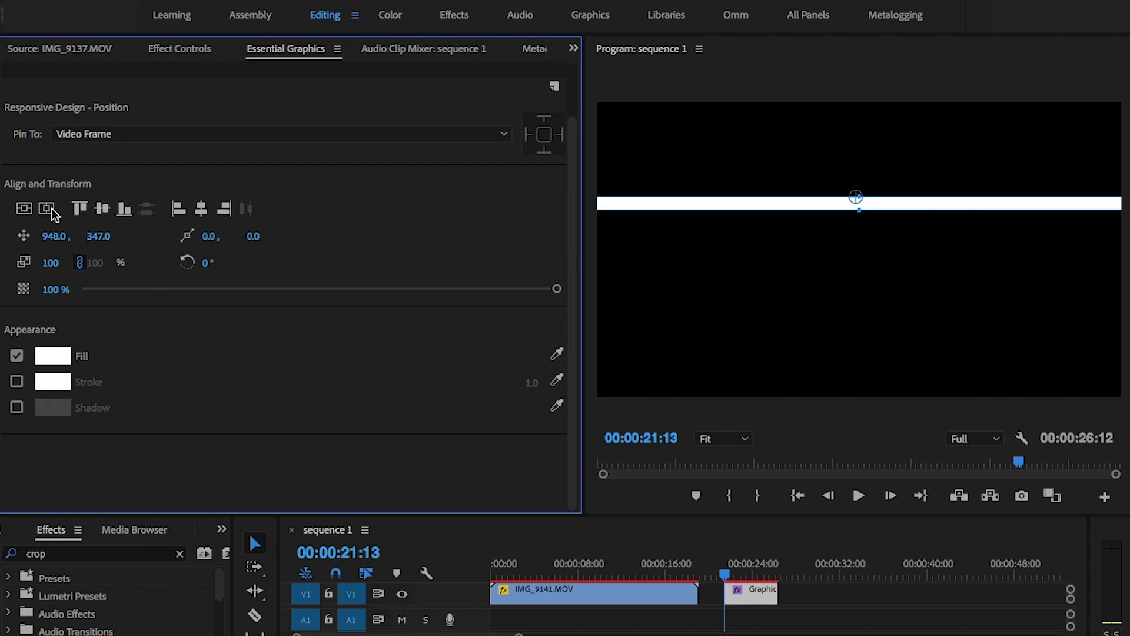
left_click(24, 209)
Thin the white bar, set its Rotation to exactly 90°, and slide it to X 1101
left_click_drag(859, 256, 860, 248)
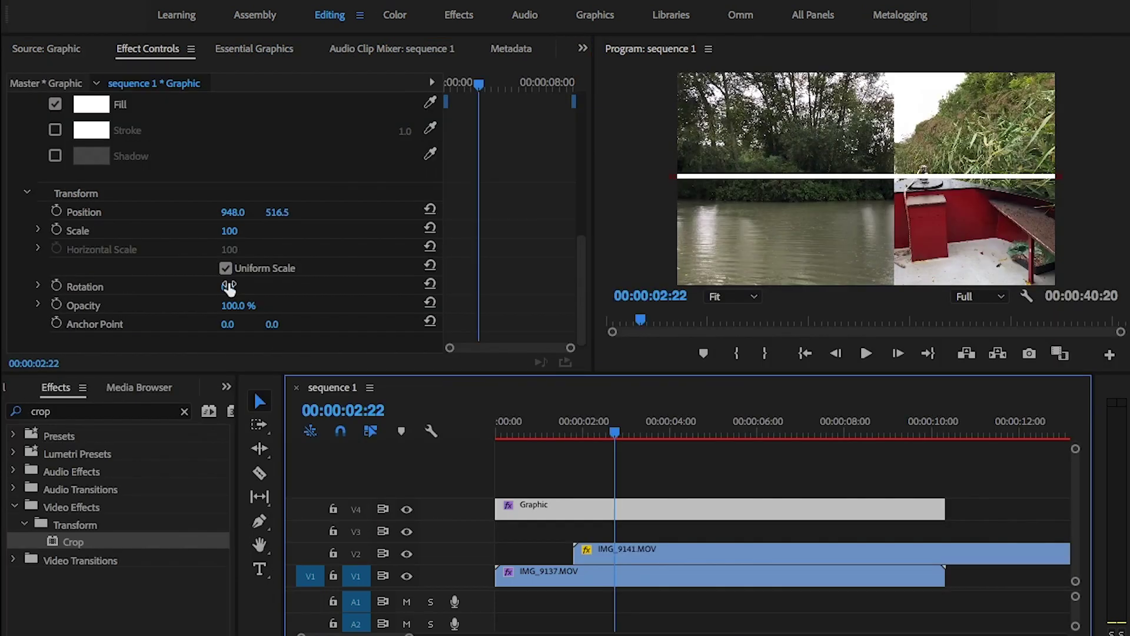
left_click_drag(228, 287, 281, 287)
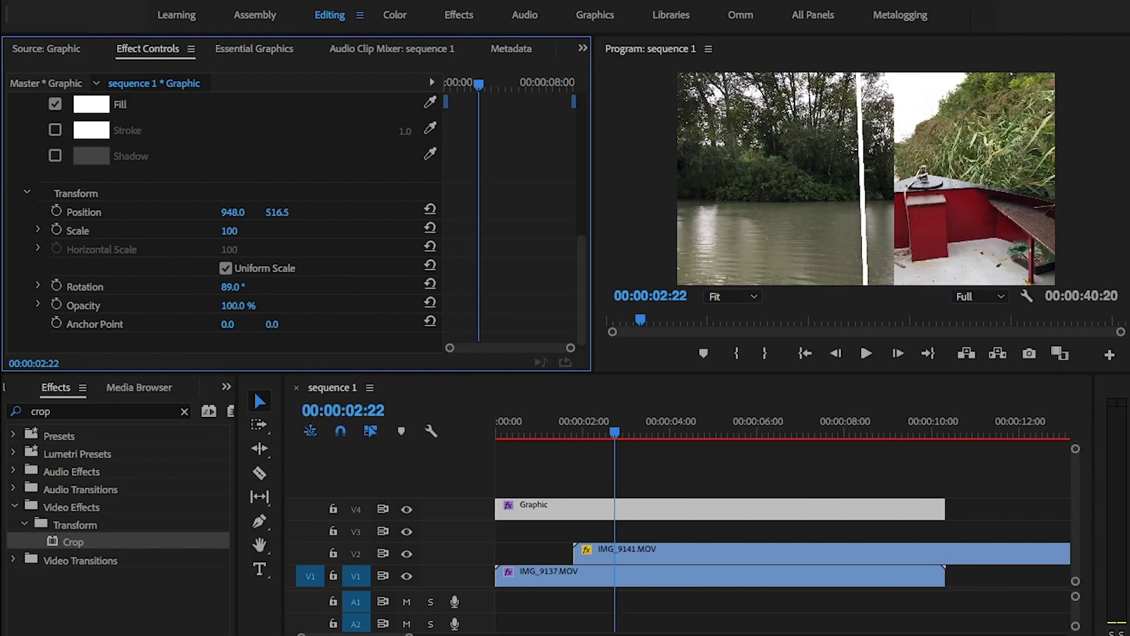
left_click(238, 287)
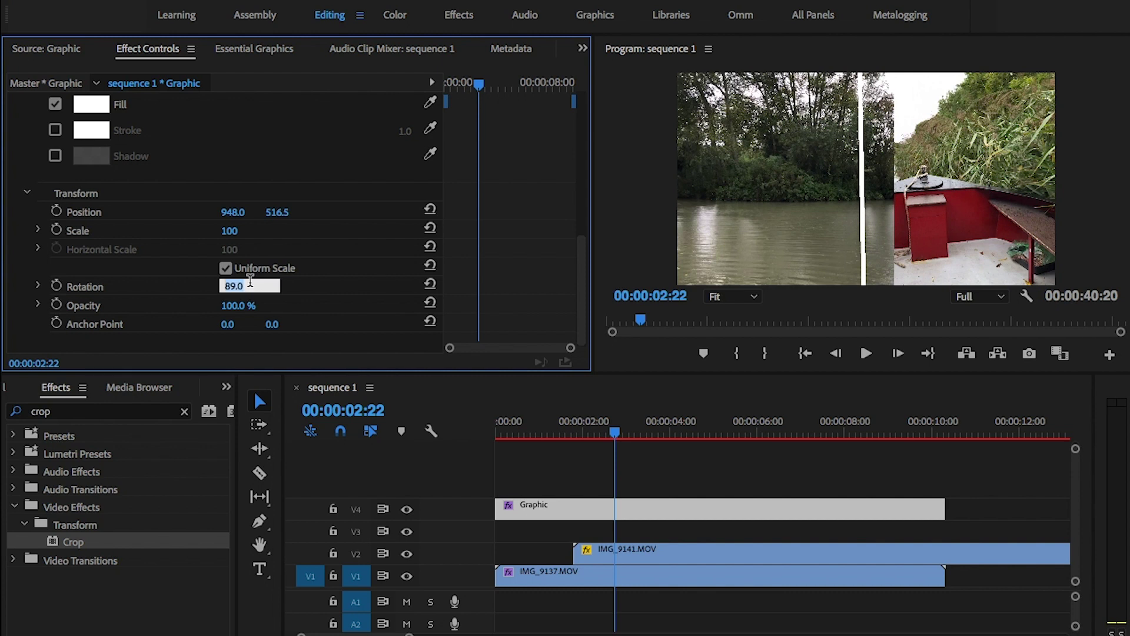
type("90")
key("Return")
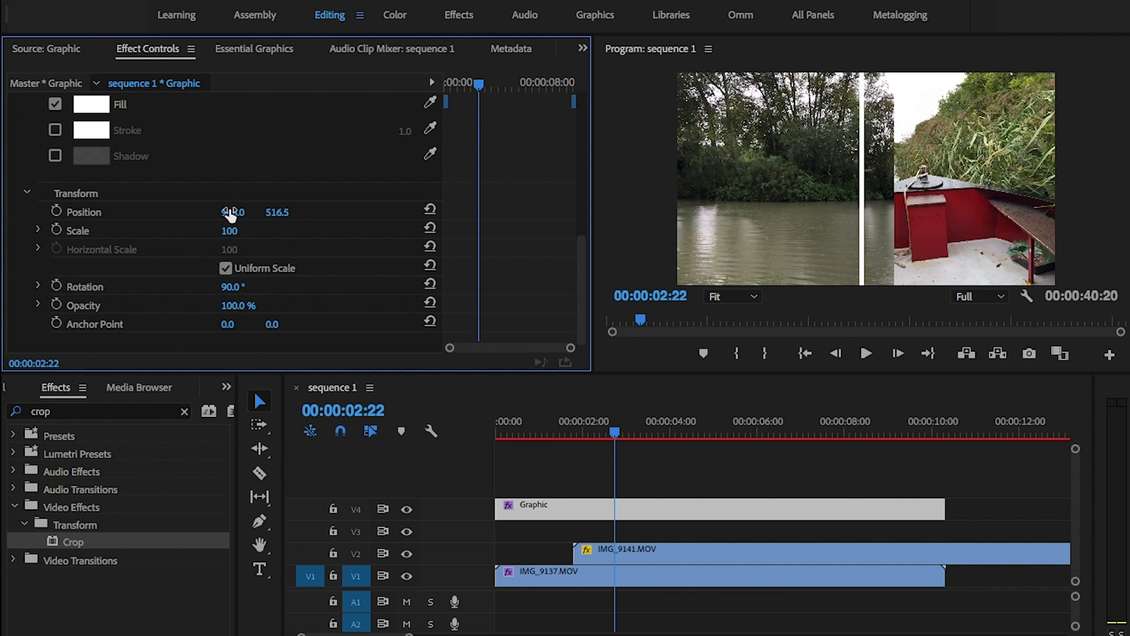
left_click_drag(231, 212, 322, 212)
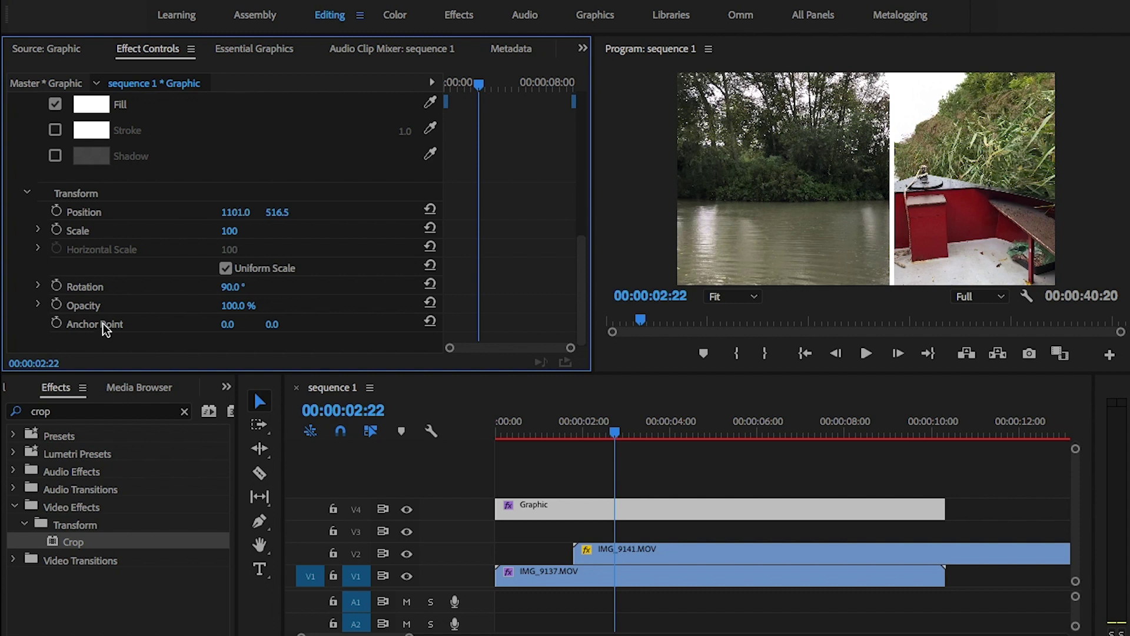
Keyframe the divider's Position from X 1842 off the right edge to 1101, then preview the slide-in
left_click(61, 211)
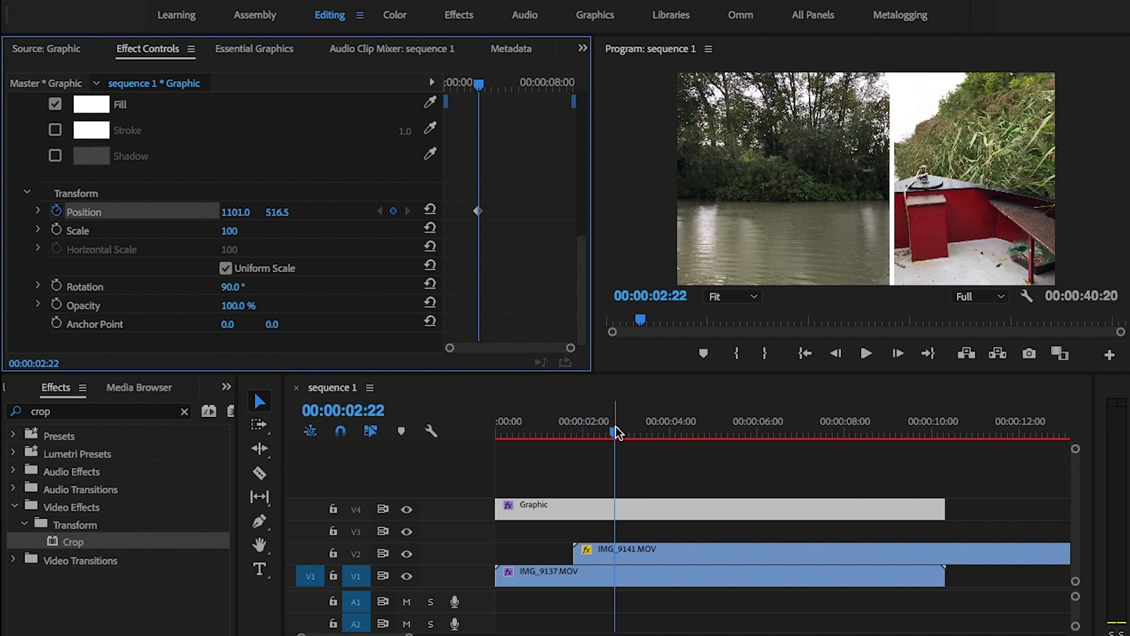
left_click_drag(615, 433, 574, 433)
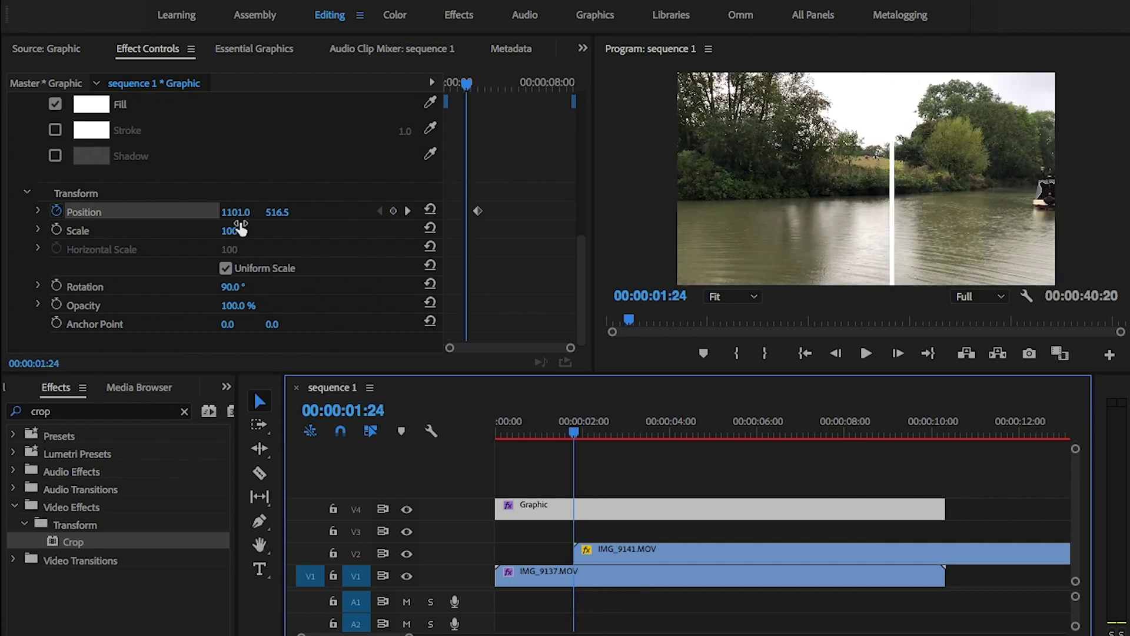
left_click(234, 212)
type("1202")
key("Return")
left_click_drag(240, 212, 683, 212)
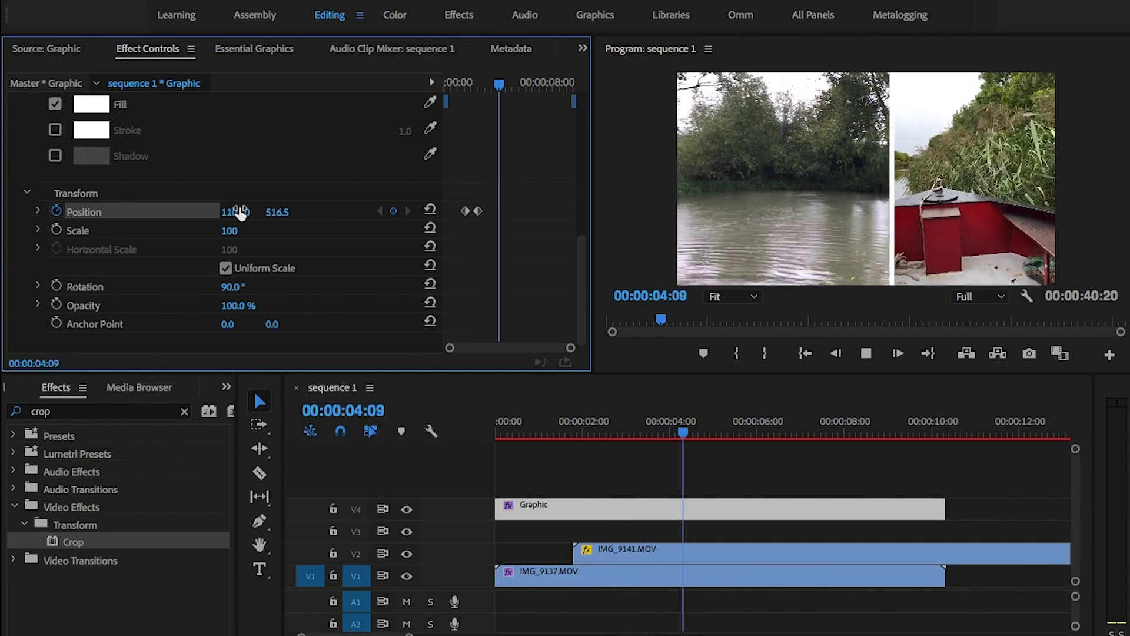
key("space")
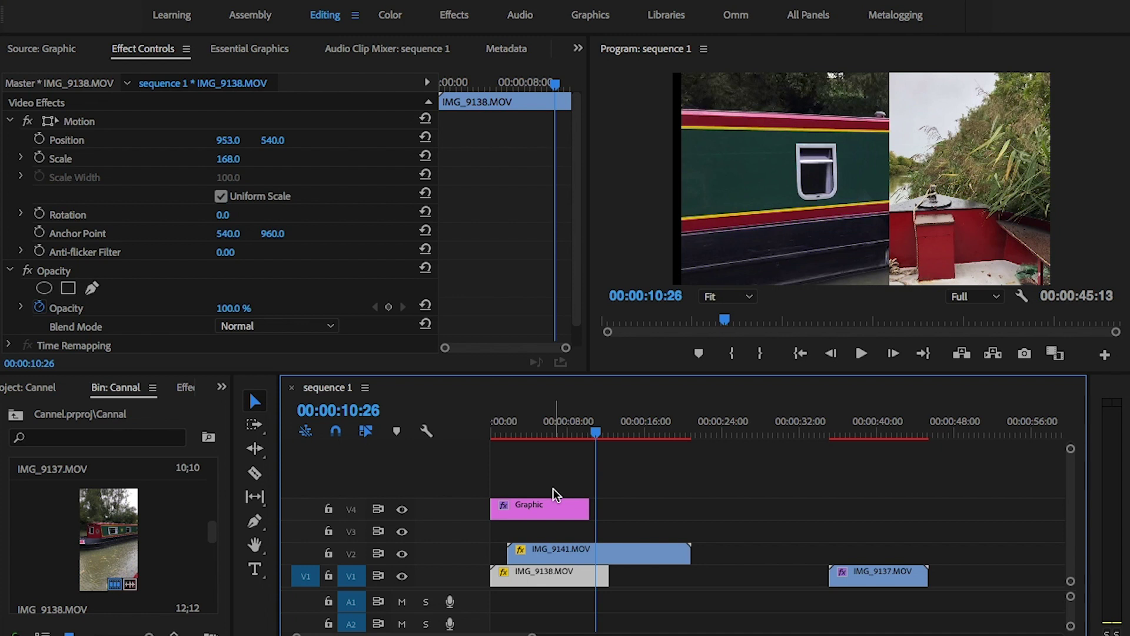
Scale up and lower IMG_9138, then raise IMG_9149 to Position Y 455 in the upper left
left_click_drag(535, 430, 502, 427)
left_click_drag(229, 159, 265, 163)
left_click_drag(512, 423, 605, 424)
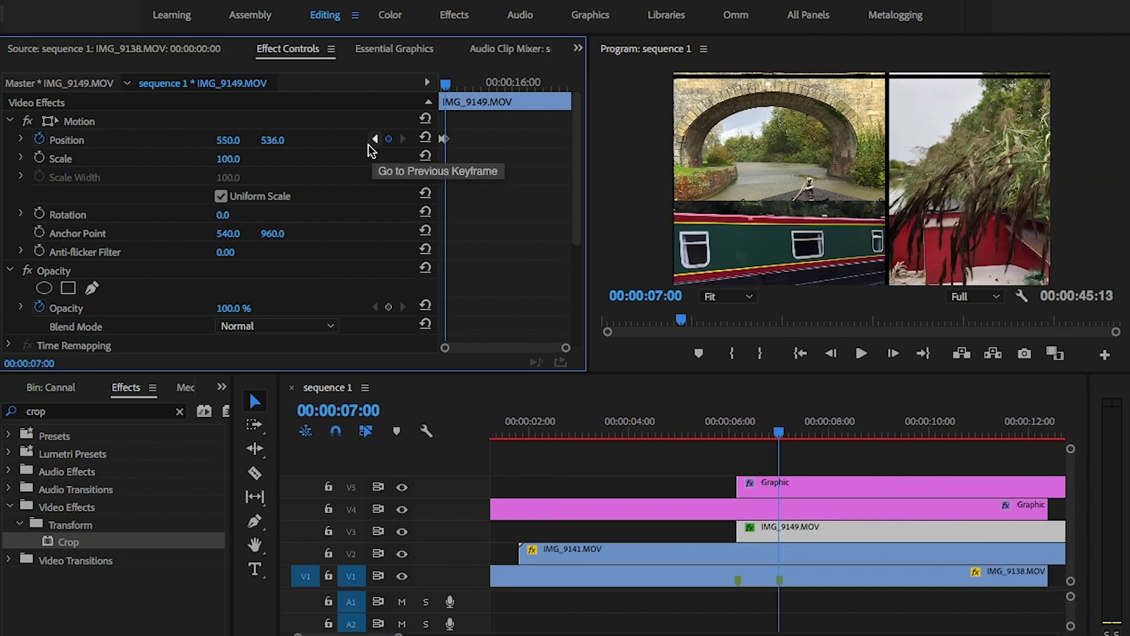
left_click_drag(277, 144, 242, 143)
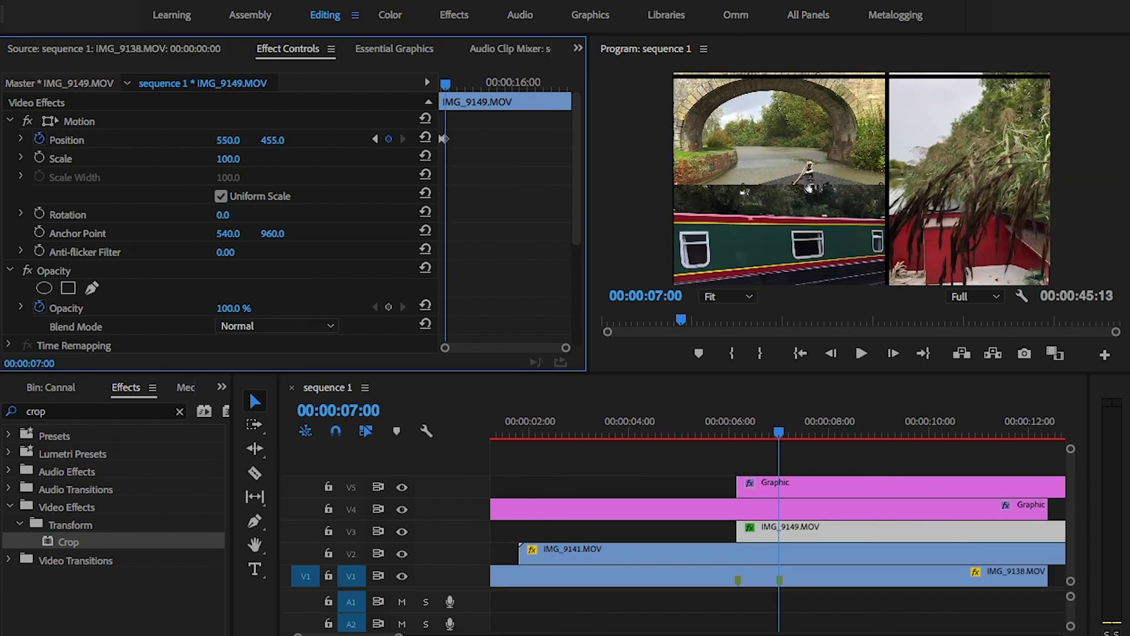
left_click(839, 492)
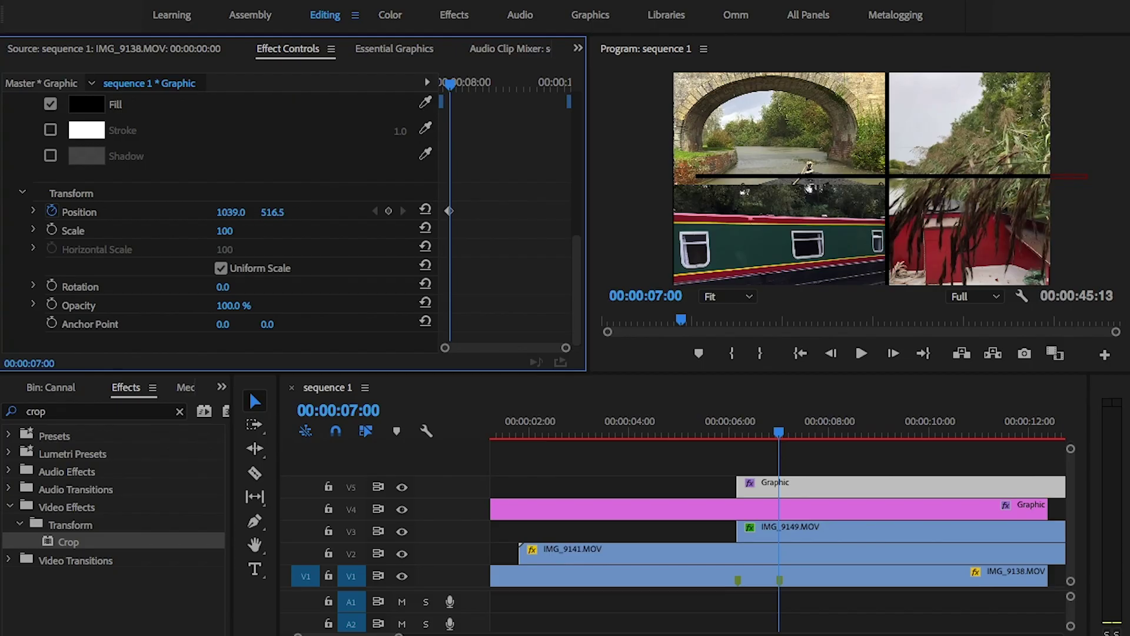
Move the second divider on V5 to Position 77.0, 558.5 and start it later in the timeline
left_click_drag(235, 212, 229, 211)
left_click_drag(596, 373, 596, 538)
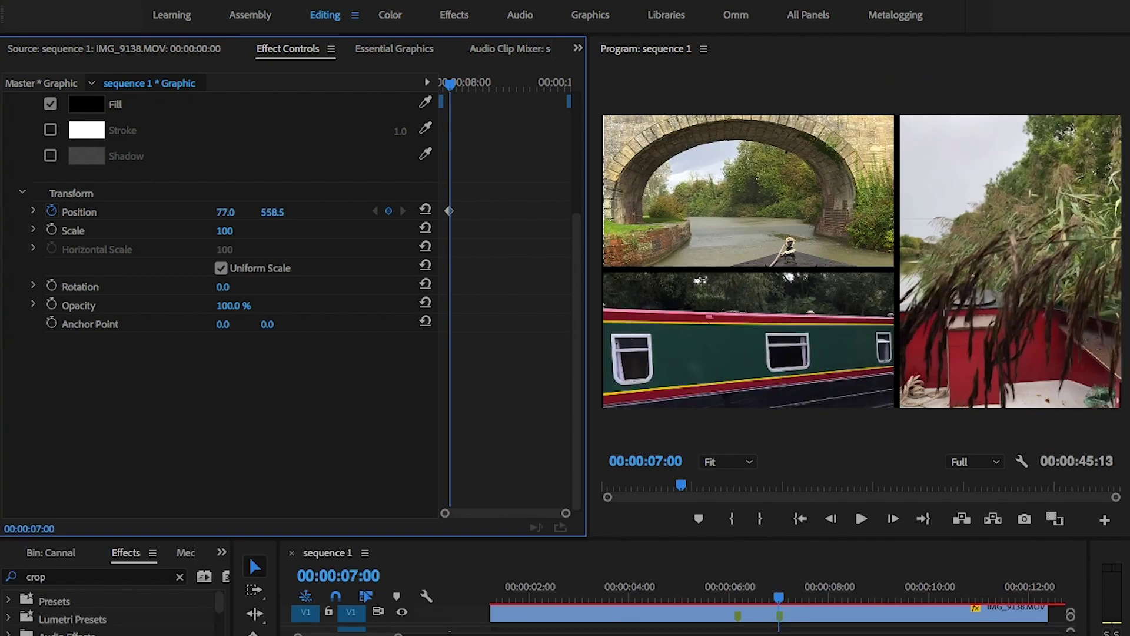